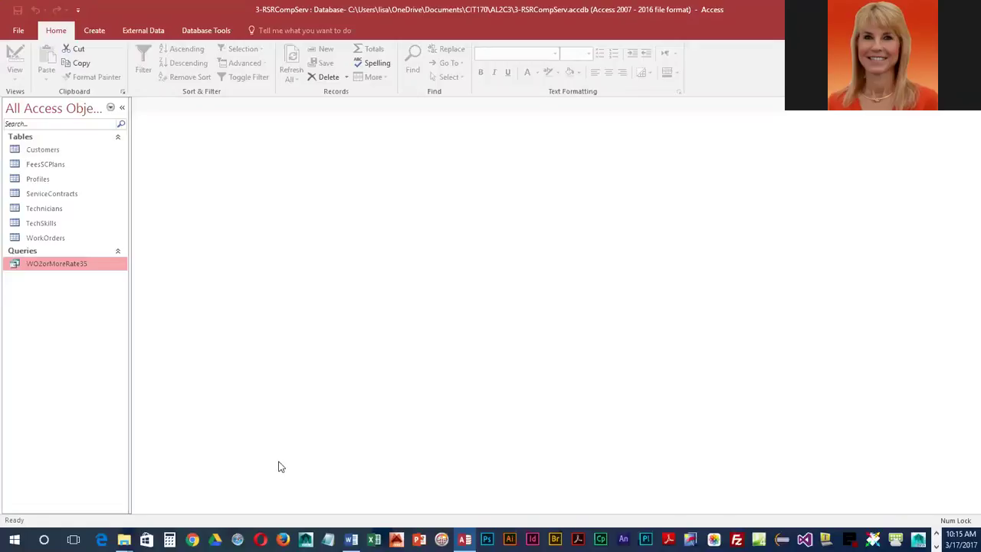
- Switch the ribbon to the Create tab to show the new-object commands
left_click(95, 33)
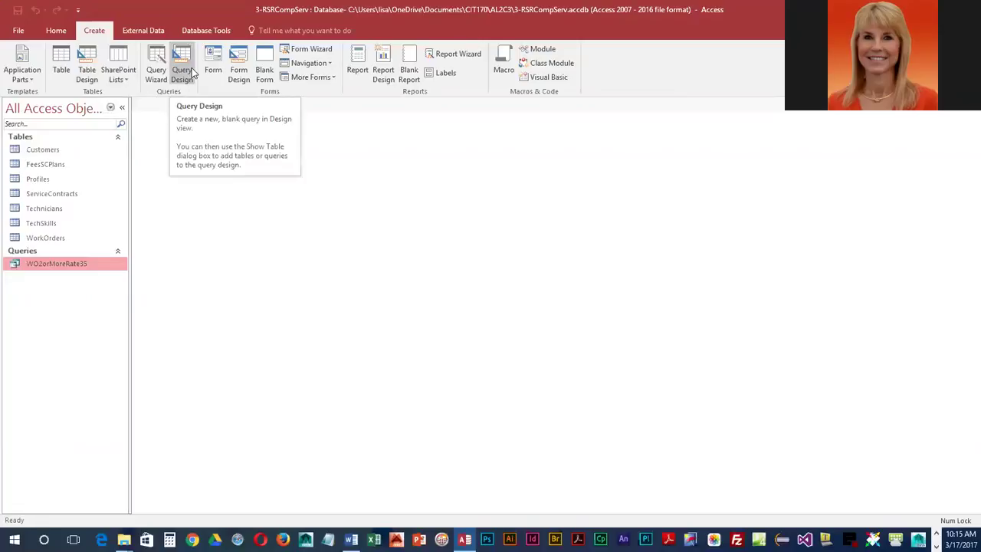
- Start a new query design containing the Technicians and WorkOrders tables
left_click(192, 70)
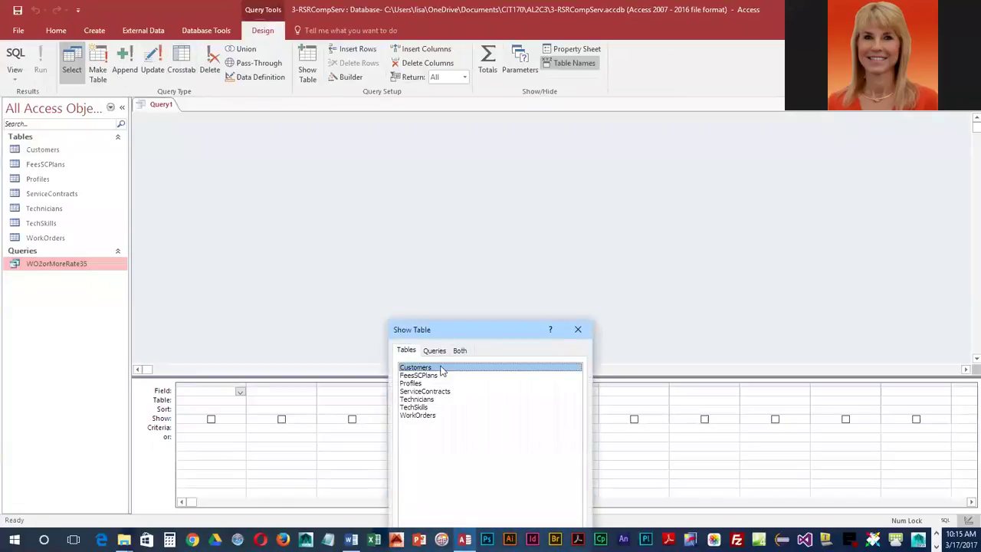
left_click_drag(521, 329, 745, 126)
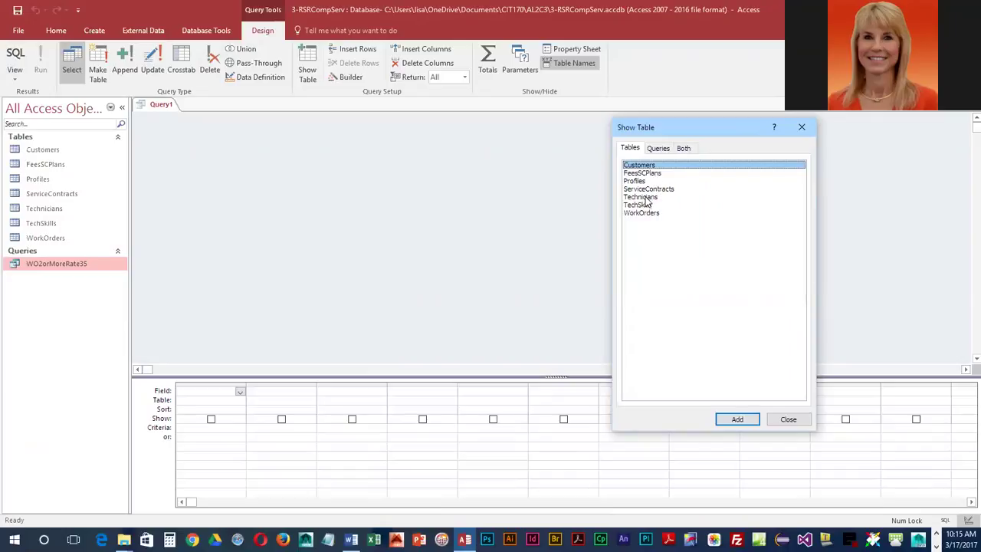
double_click(646, 197)
double_click(642, 213)
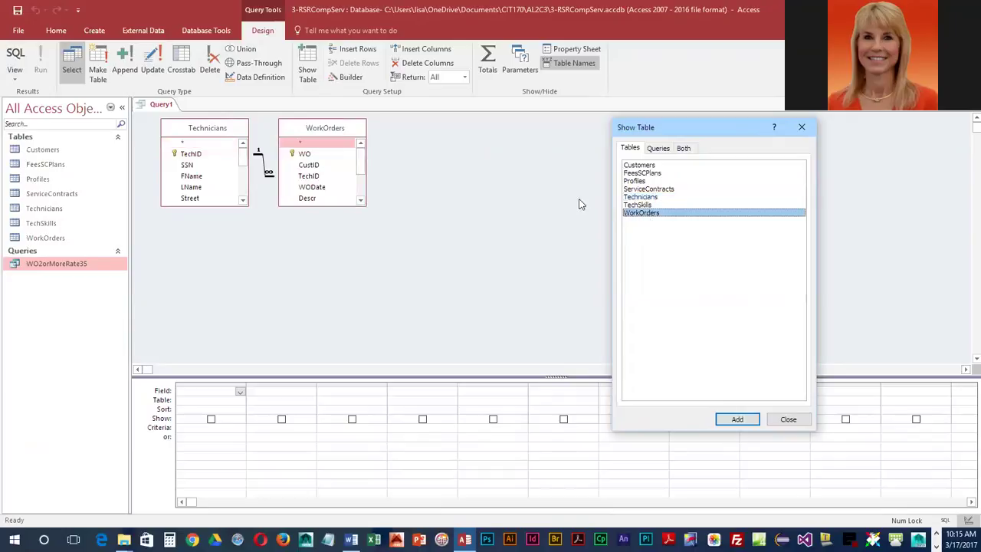
left_click(785, 422)
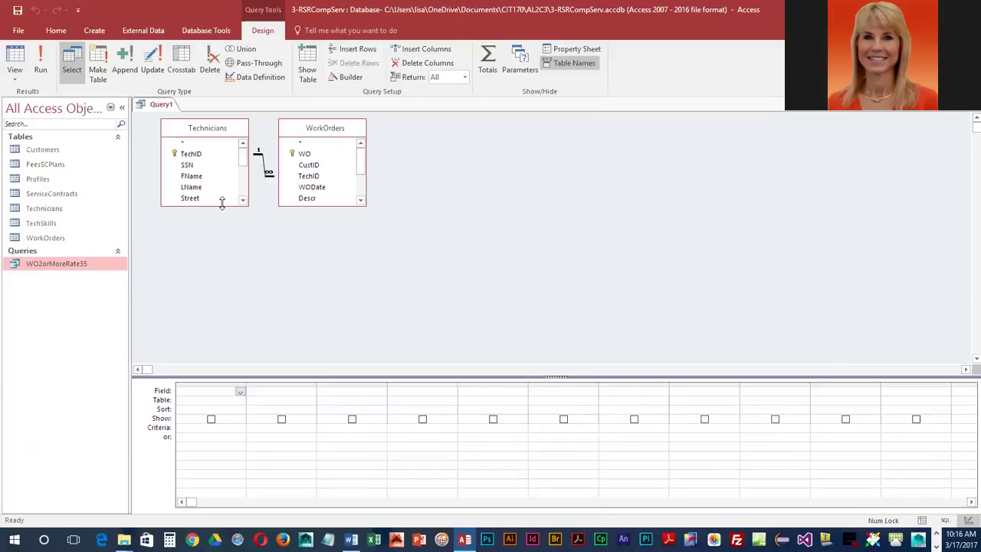
- Resize the Technicians and WorkOrders field lists to show all fields, moving WorkOrders right
left_click_drag(222, 202, 221, 330)
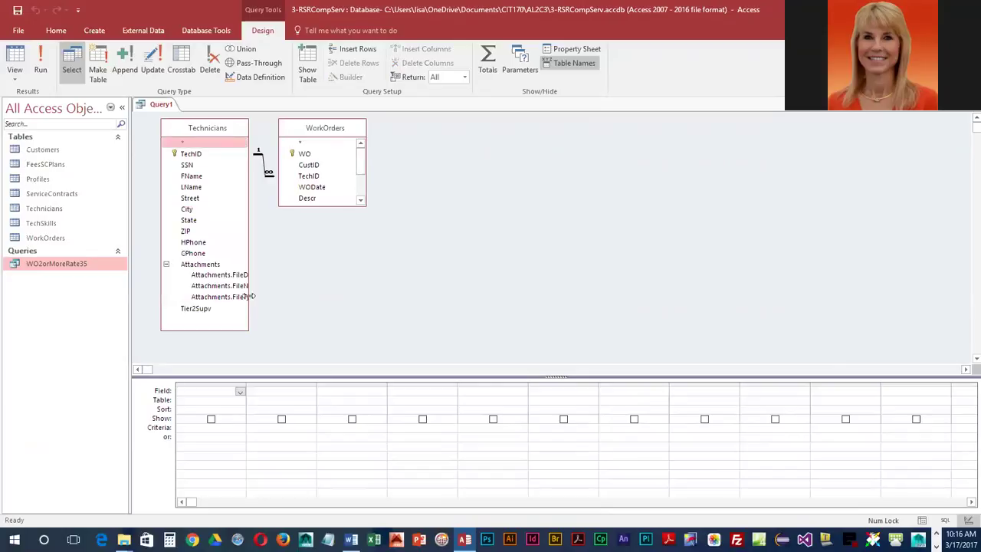
left_click_drag(249, 296, 268, 296)
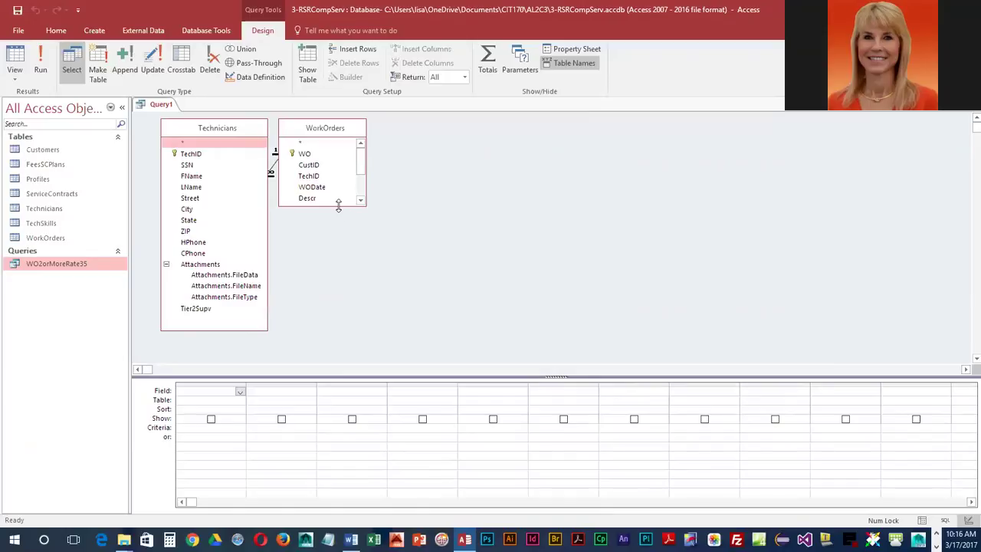
left_click_drag(338, 205, 338, 288)
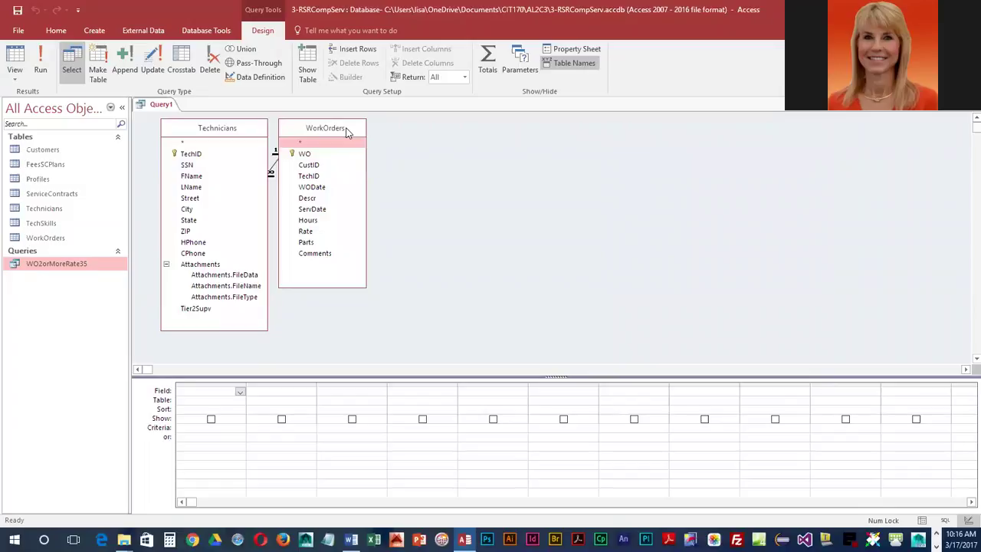
left_click_drag(346, 132, 382, 134)
left_click(227, 131)
left_click_drag(226, 131, 222, 130)
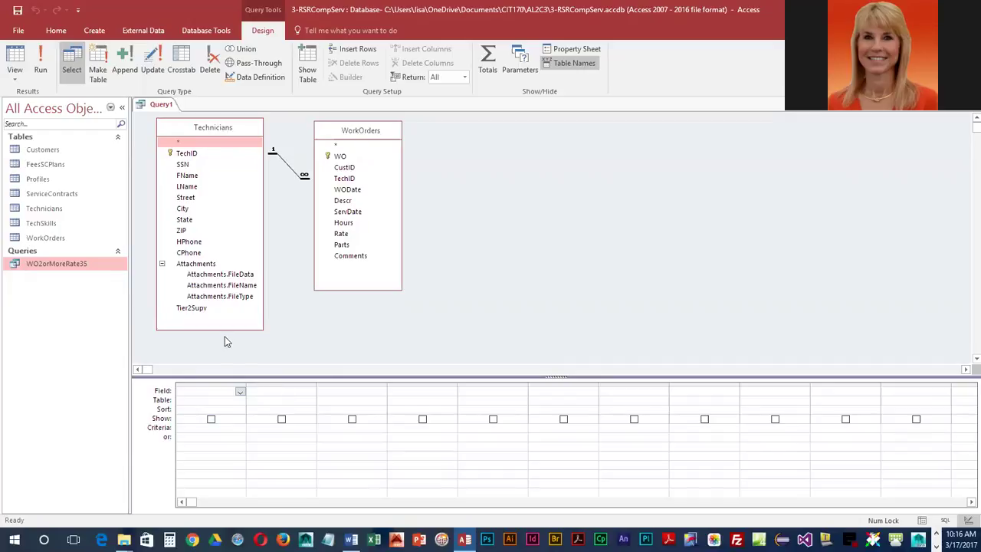
- Add WO, FName, LName, ServDate, Hours and Rate to the design grid
double_click(341, 157)
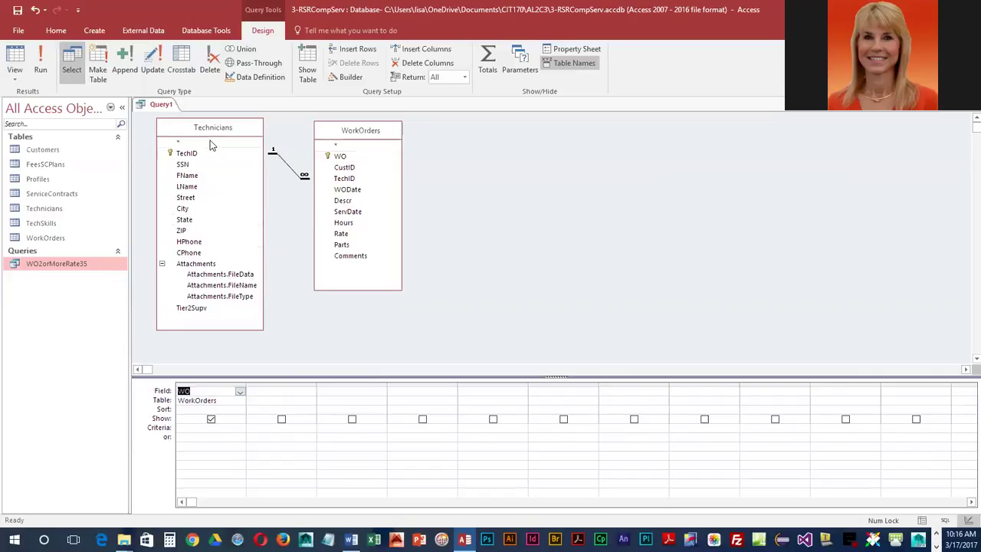
double_click(190, 176)
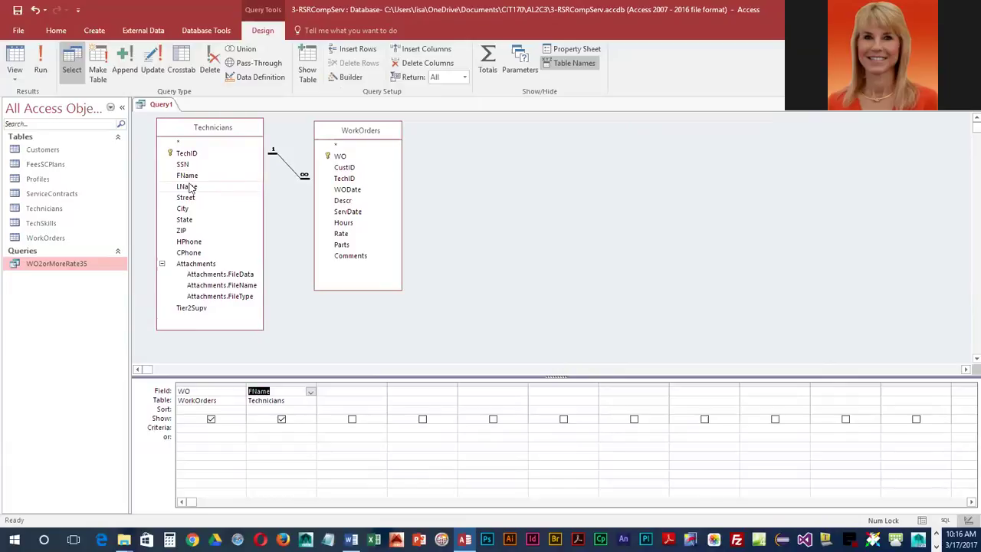
double_click(189, 187)
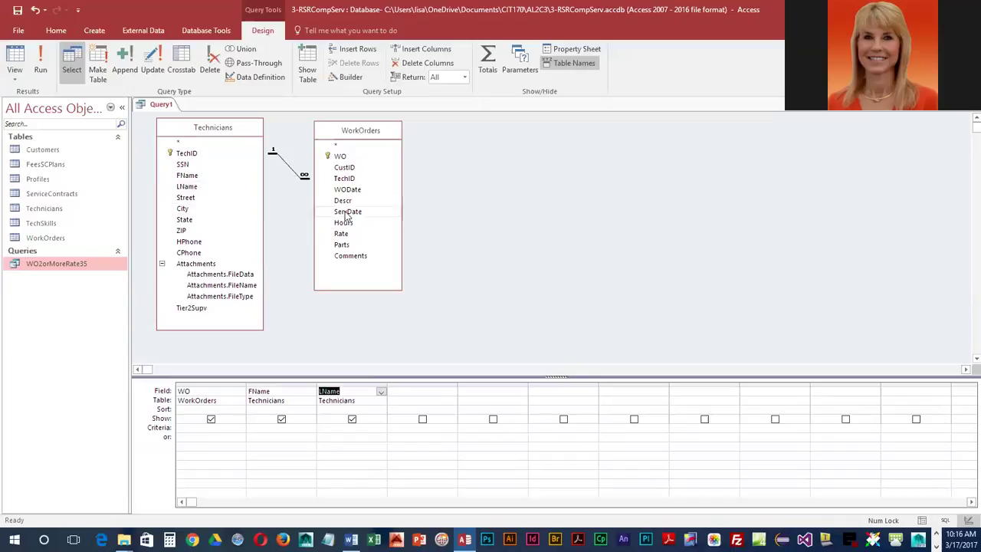
double_click(347, 211)
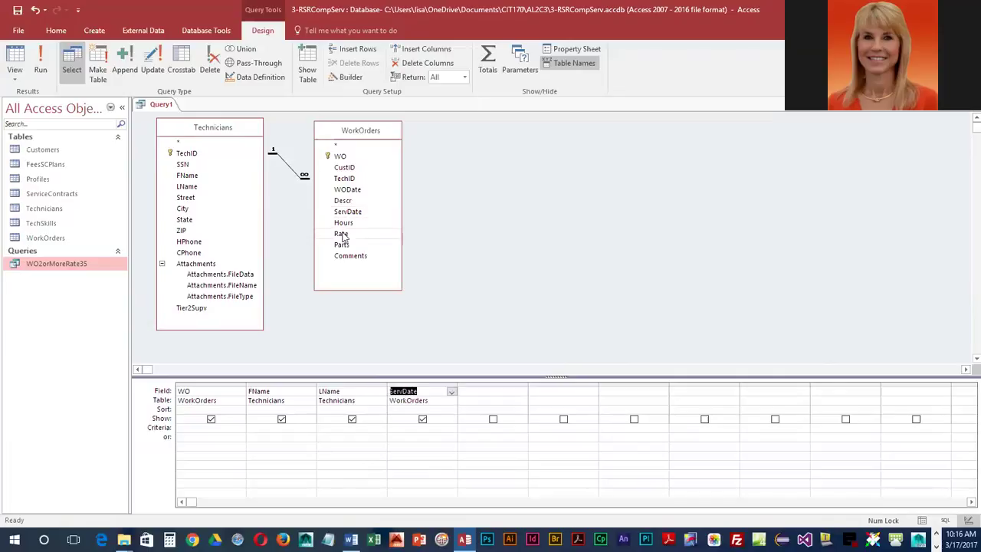
double_click(344, 223)
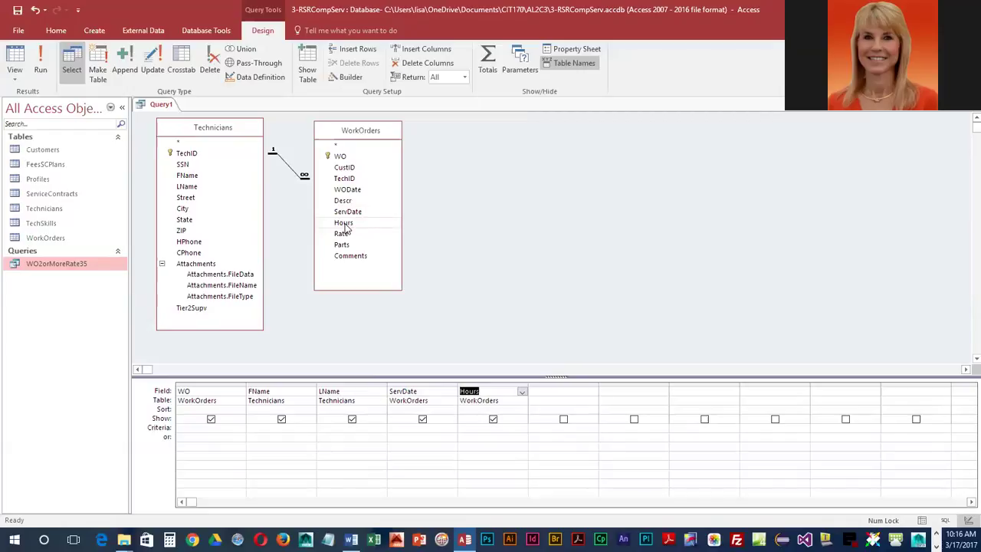
double_click(345, 235)
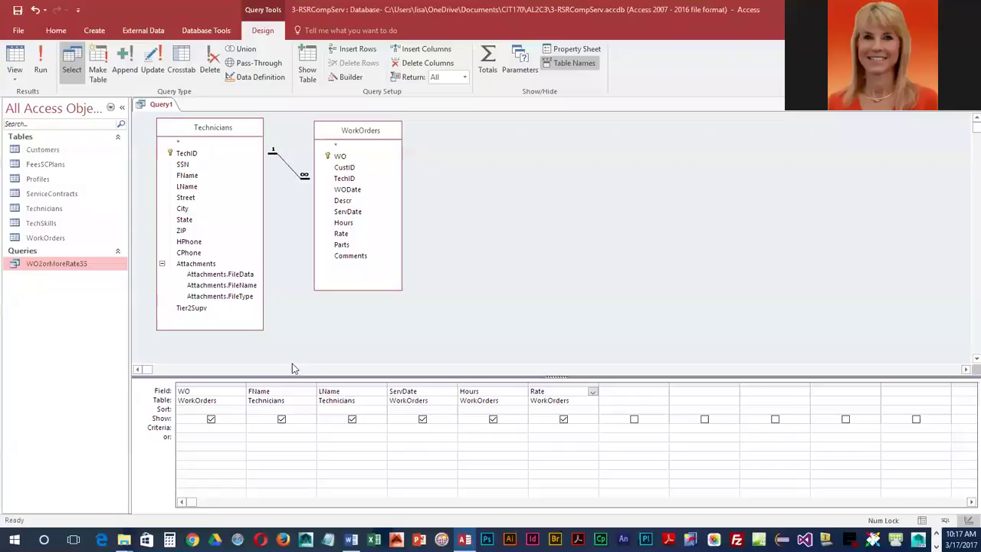
left_click(40, 63)
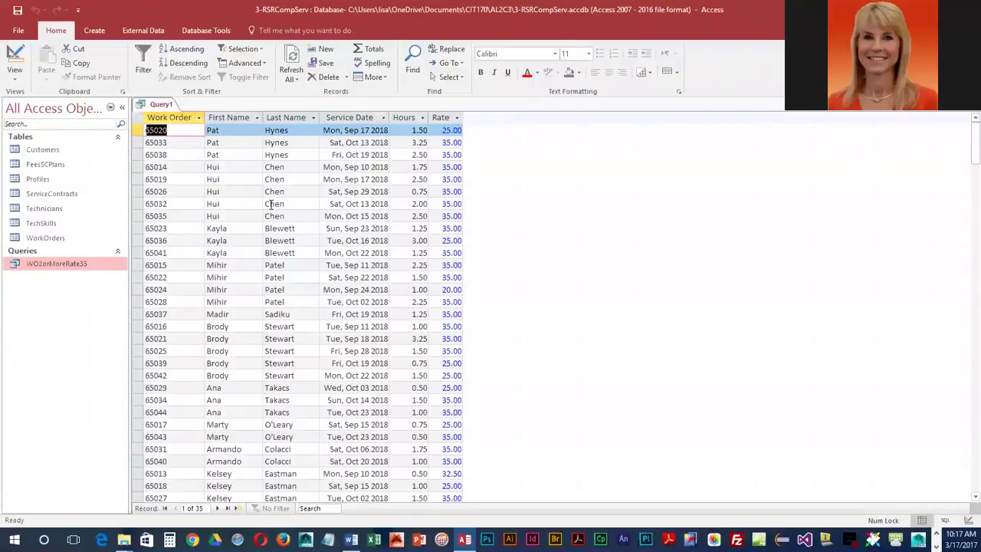
scroll(272, 311, "down", 6)
scroll(272, 312, "up", 7)
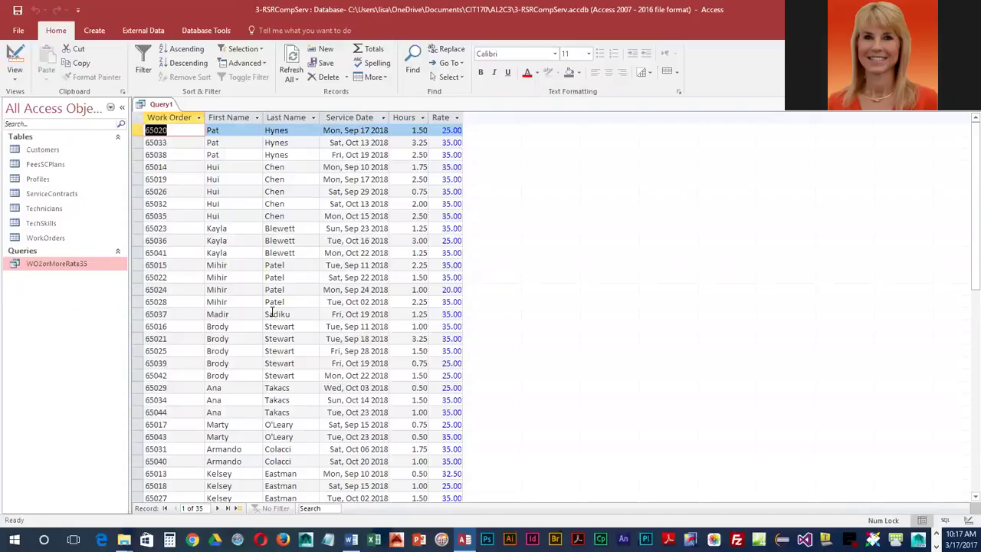
left_click(15, 58)
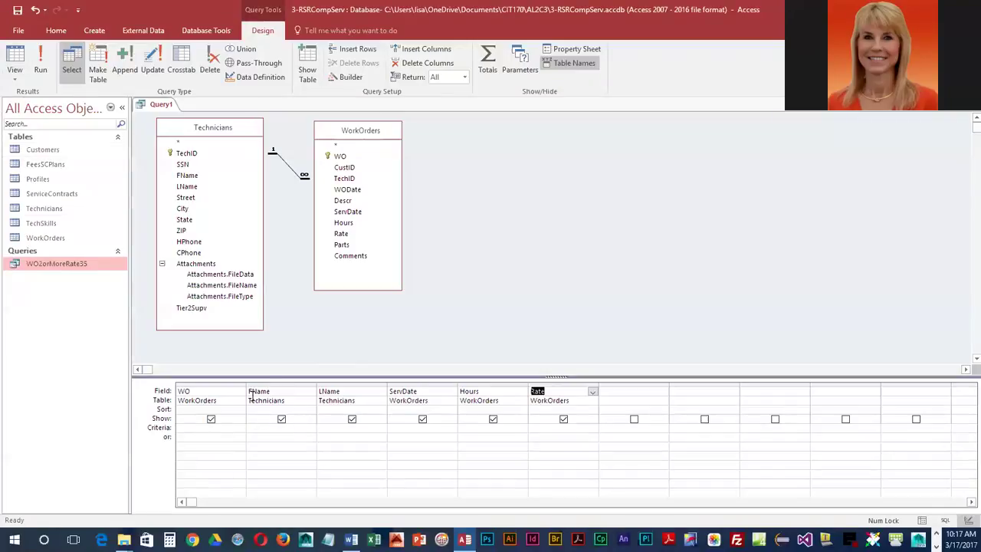
- Set the FName criteria to [Type the technician's first name]
left_click(256, 427)
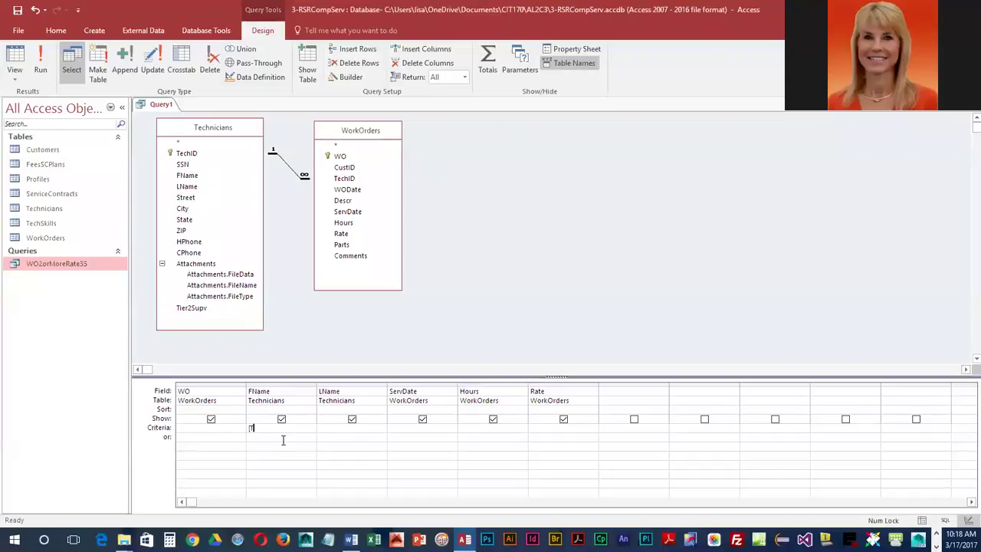
type("Type the technicians")
left_click(283, 440)
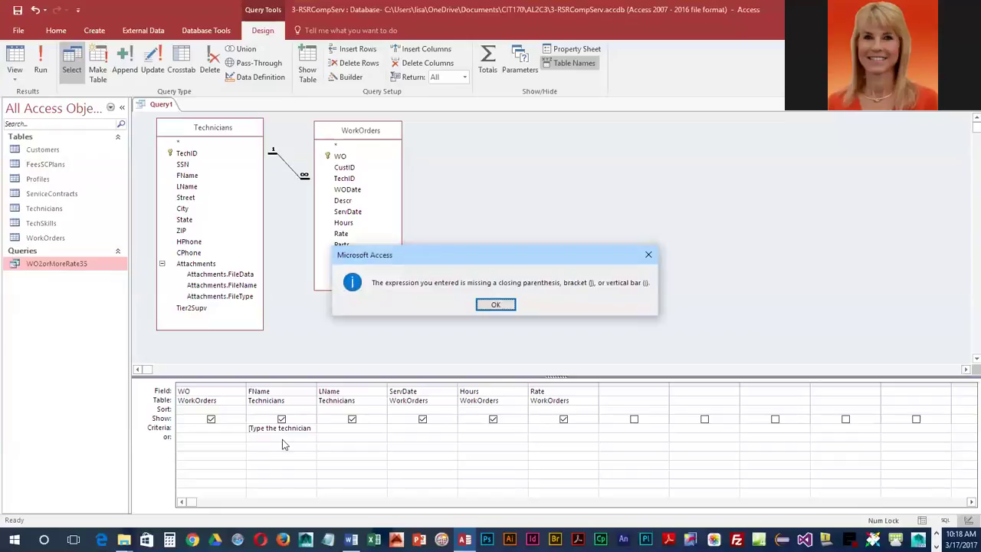
left_click(499, 305)
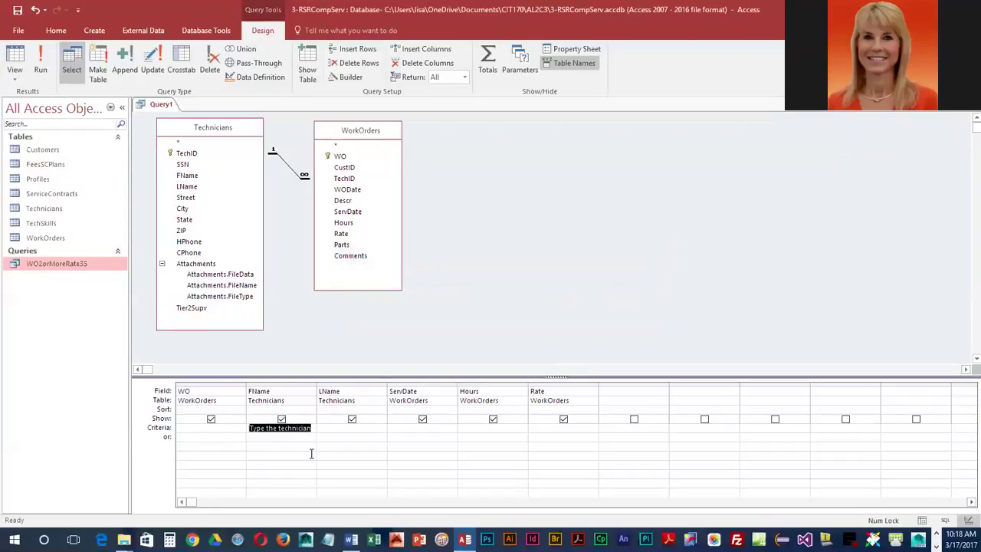
left_click(314, 428)
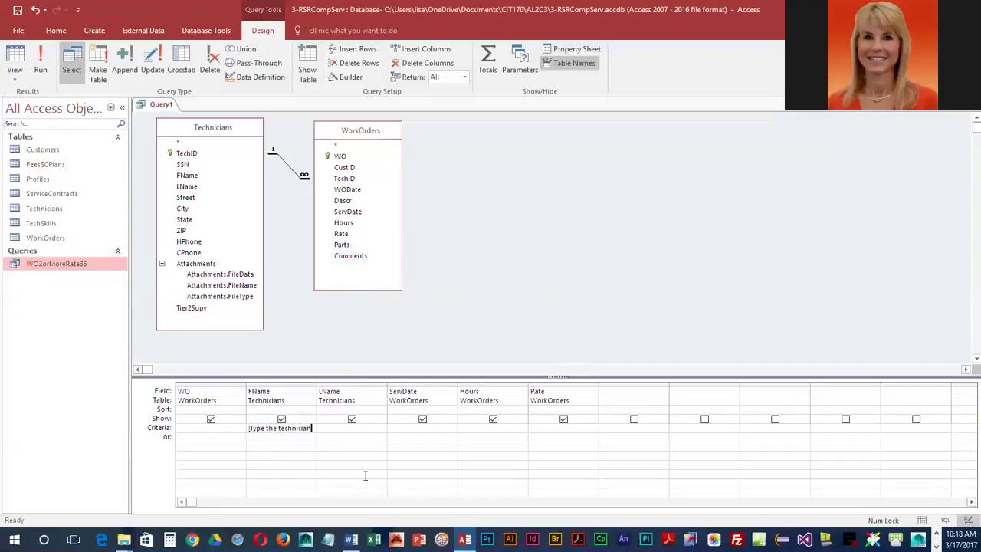
type("'s first name]")
- Set the LName criteria to [Type the technician's last name] and widen both columns
left_click(328, 427)
type("[Type the technician's last name")
key("BackSpace")
key("BackSpace")
key("BackSpace")
key("BackSpace")
key("BackSpace")
key("BackSpace")
key("BackSpace")
key("BackSpace")
key("BackSpace")
key("BackSpace")
left_click_drag(316, 384, 346, 384)
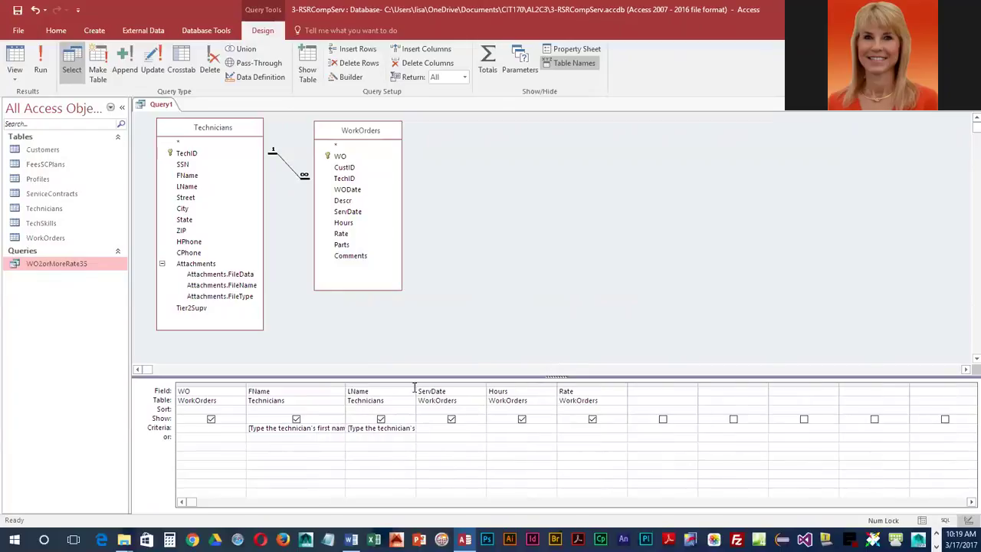
left_click_drag(416, 383, 460, 383)
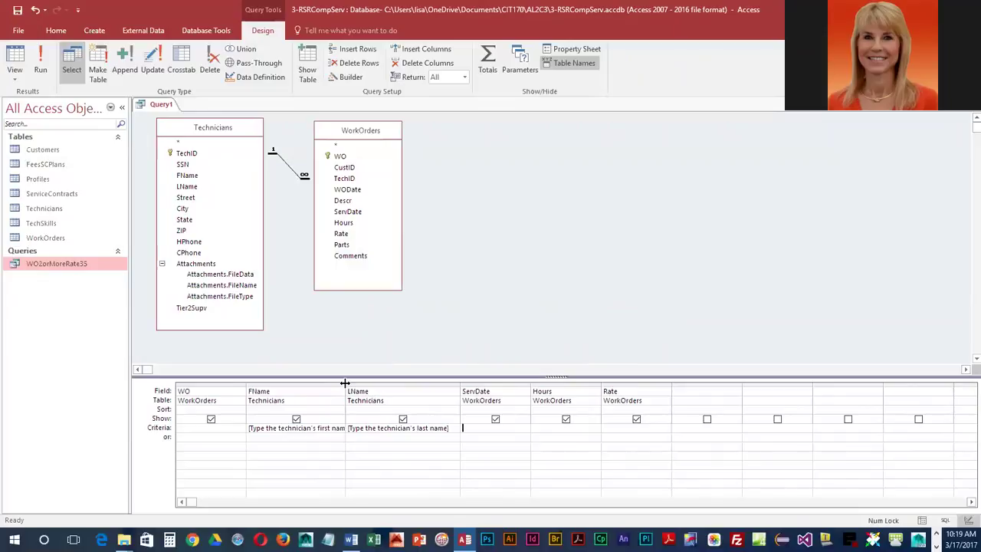
left_click_drag(345, 383, 361, 383)
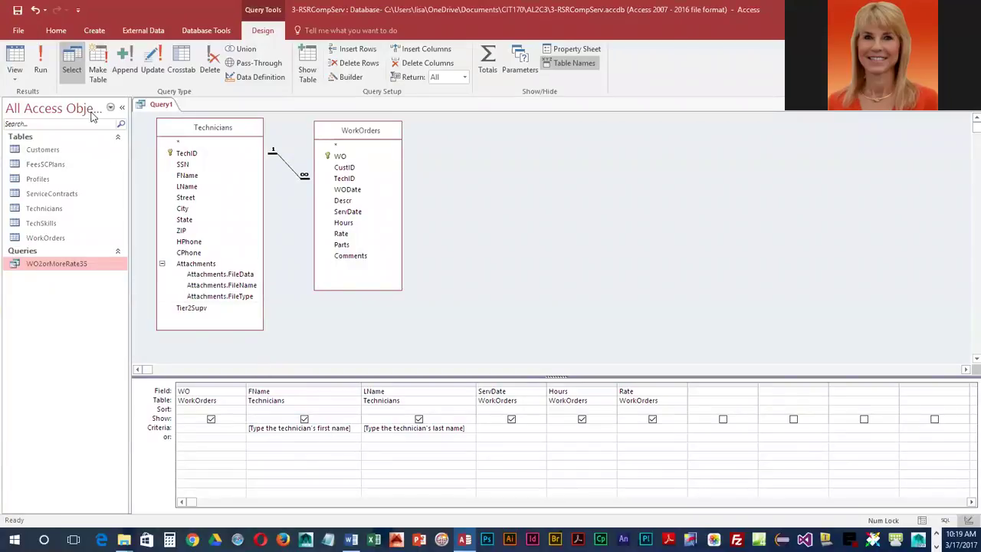
- Save the query as PromptedTechLabor and close its design view
left_click(17, 10)
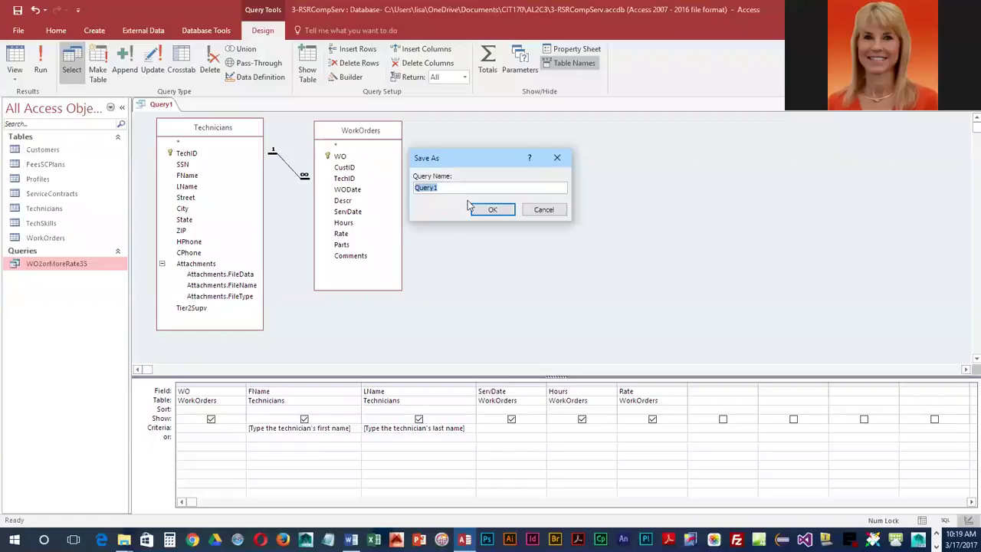
type("Prompted")
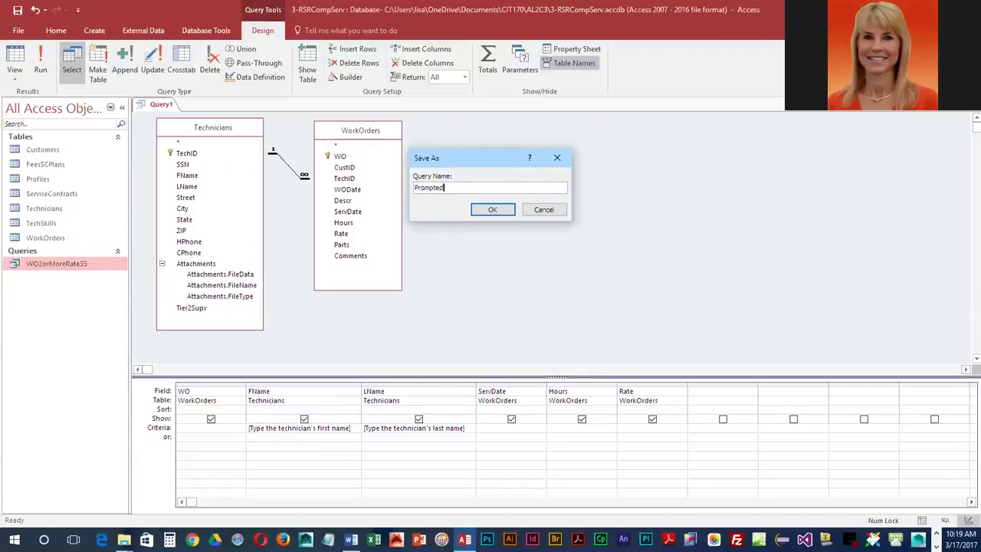
type("TechLabor")
left_click(500, 210)
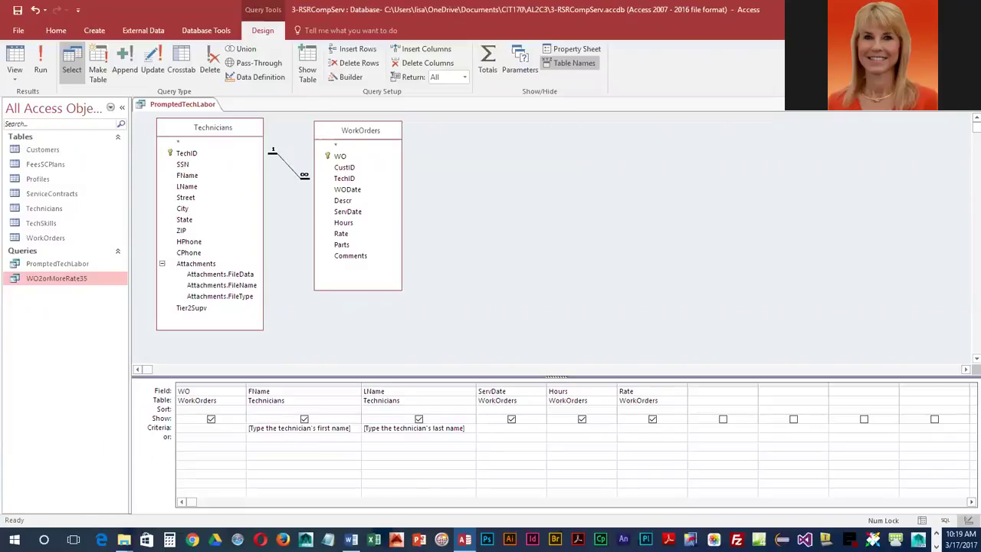
right_click(182, 107)
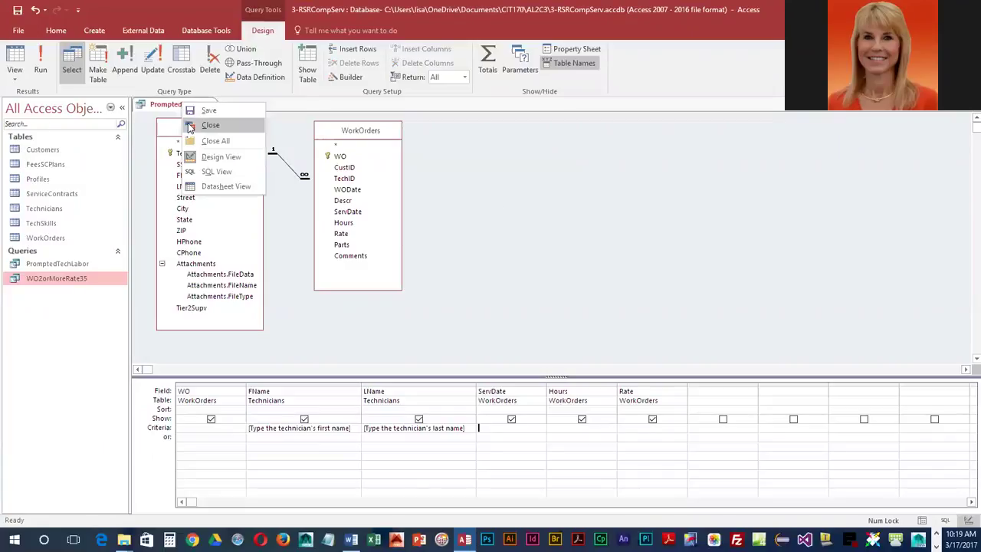
left_click(191, 123)
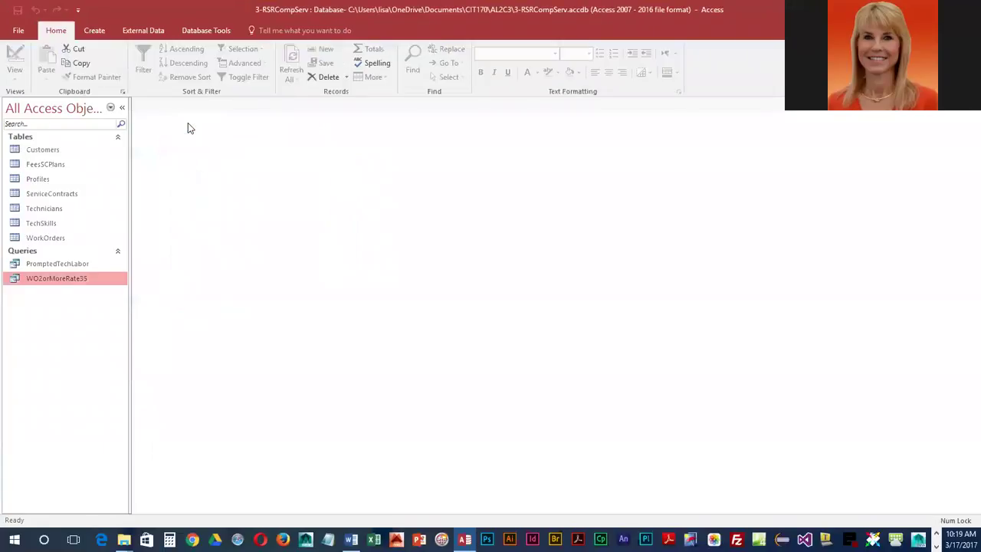
- Run PromptedTechLabor with a technician's first and last name, check the three work orders, and close
double_click(35, 266)
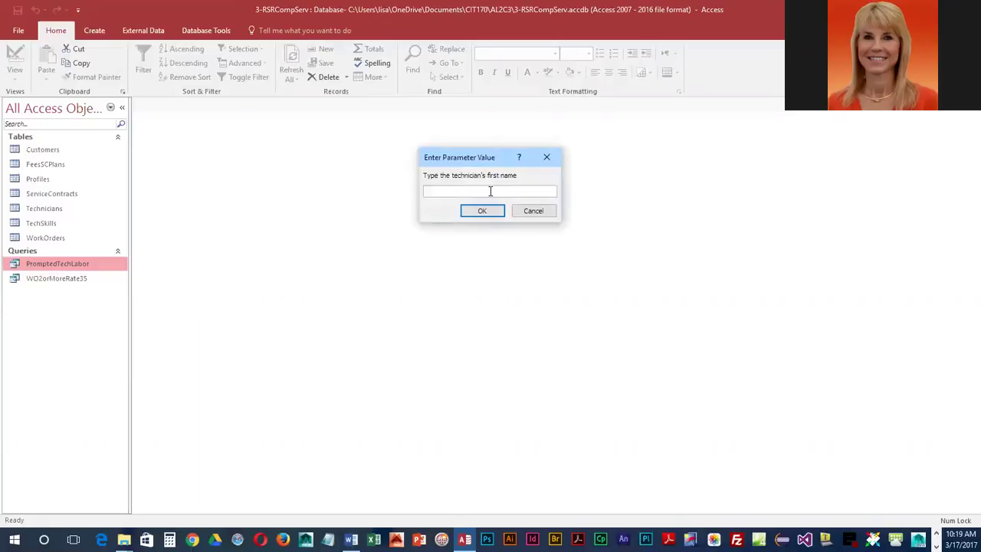
left_click(483, 211)
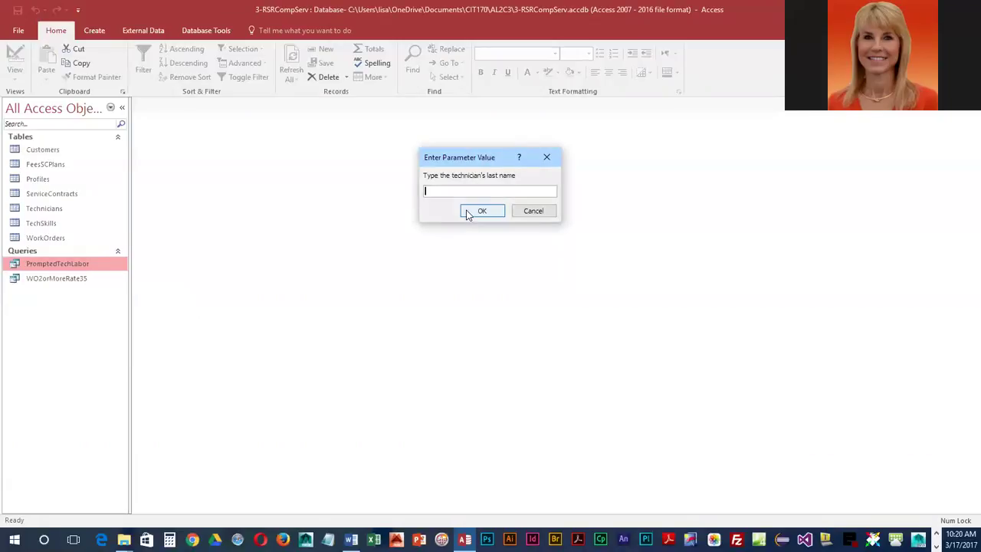
left_click(484, 215)
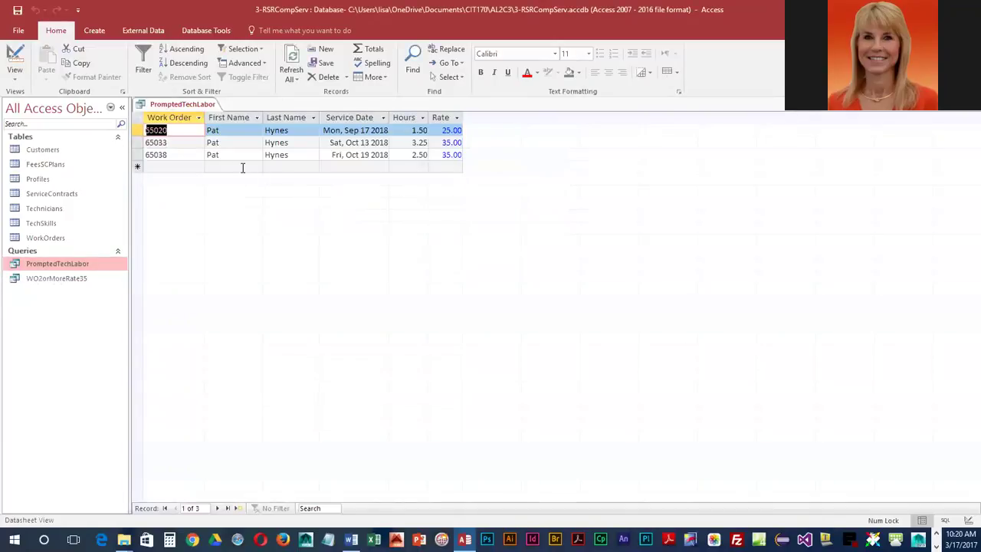
right_click(199, 111)
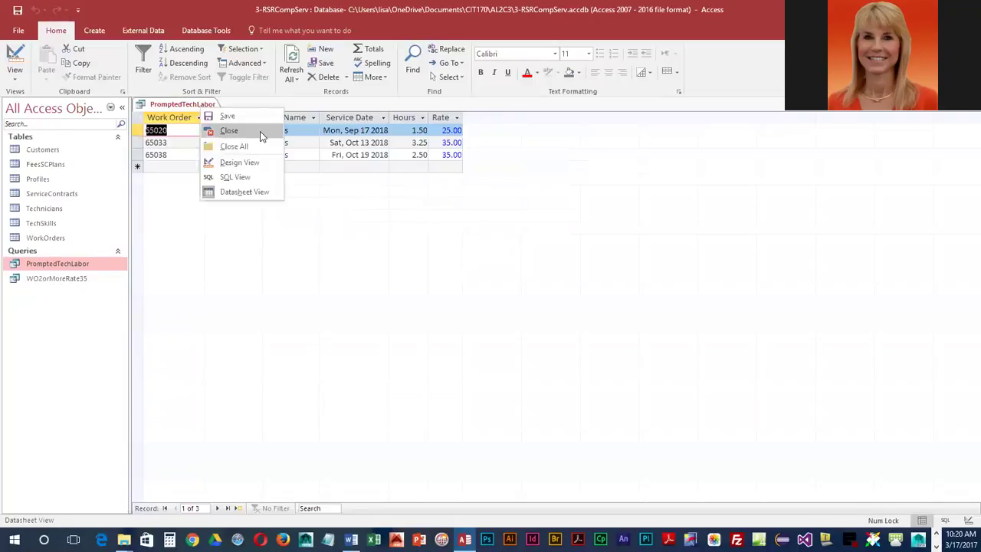
left_click(230, 130)
- Rerun PromptedTechLabor with another technician's first and last name, showing five work orders, then close
double_click(90, 264)
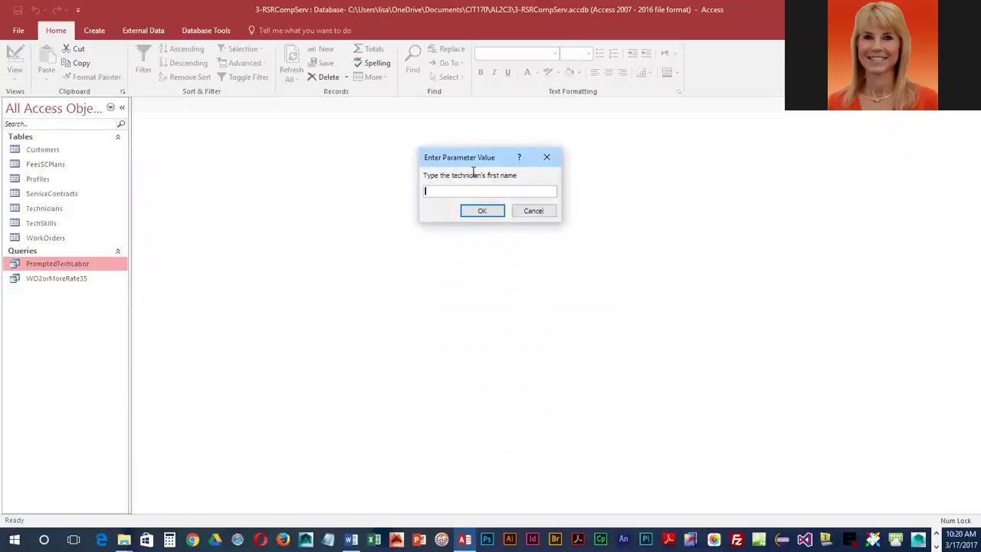
left_click(488, 211)
left_click(482, 211)
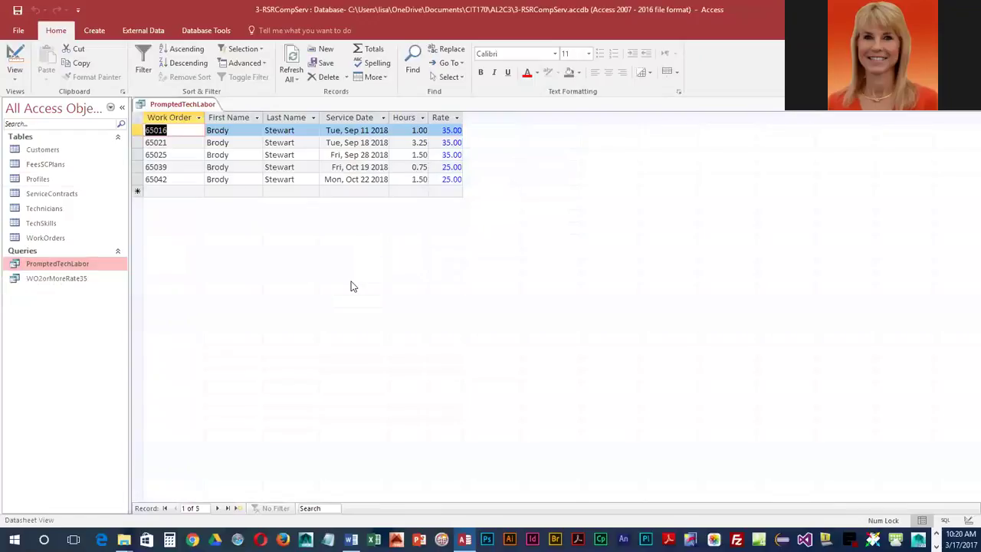
right_click(198, 104)
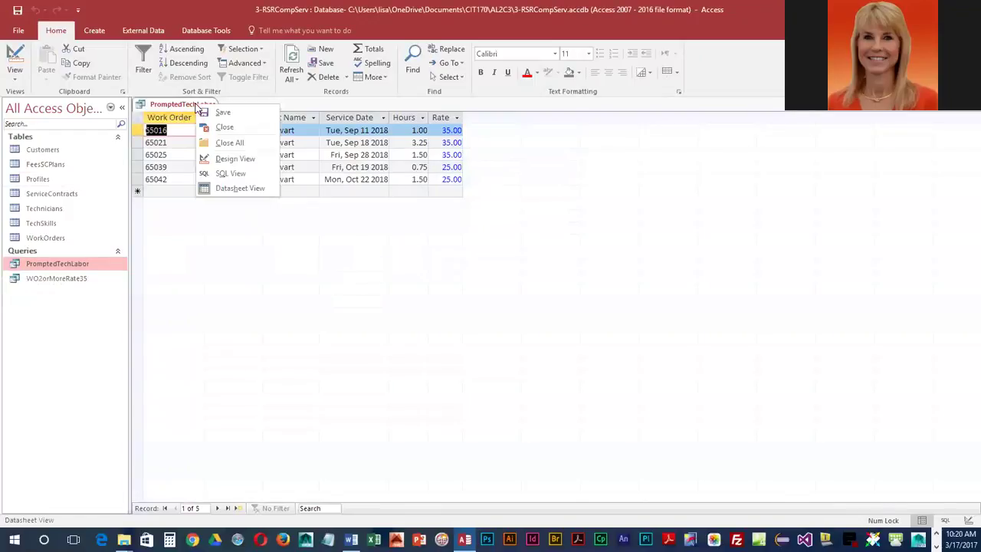
left_click(217, 126)
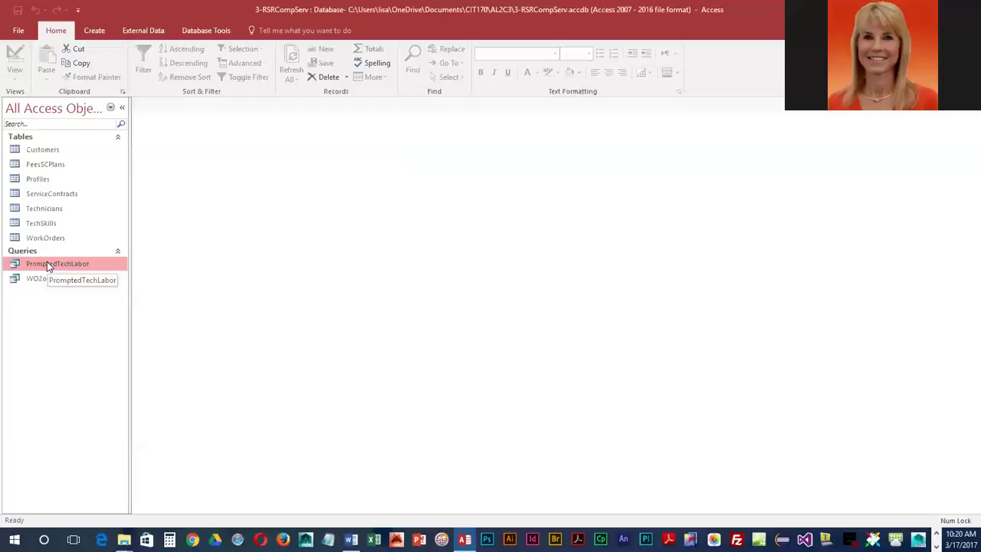